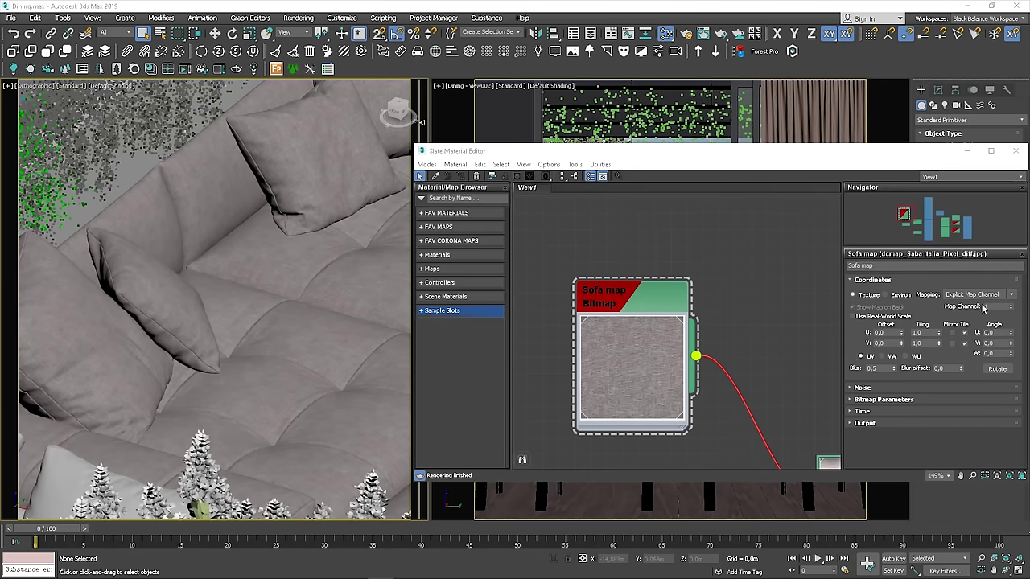
Try a U tiling of 1,2 on the sofa map and compare it with the sofa photo
key("alt+Tab")
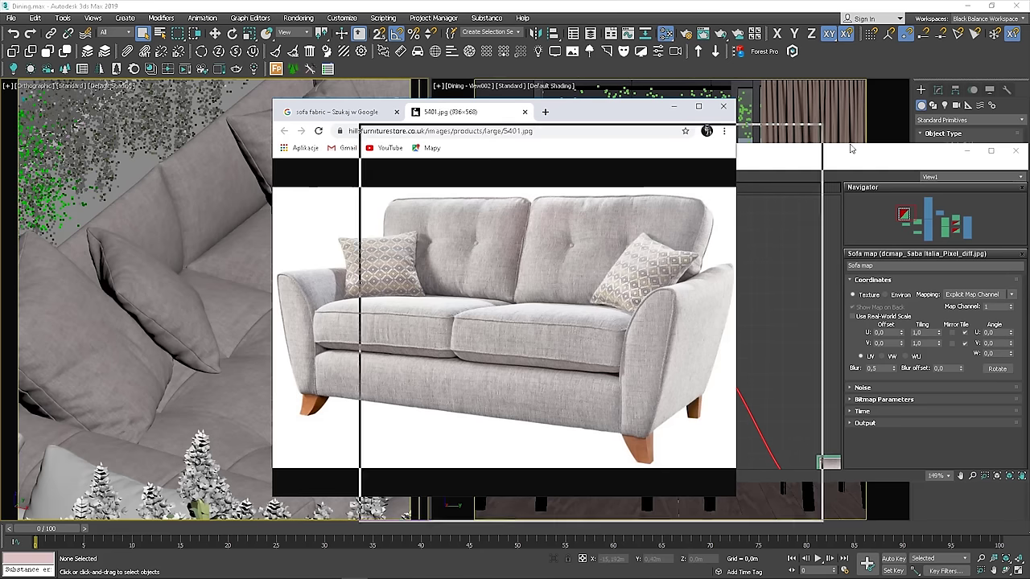
left_click(981, 322)
double_click(924, 332)
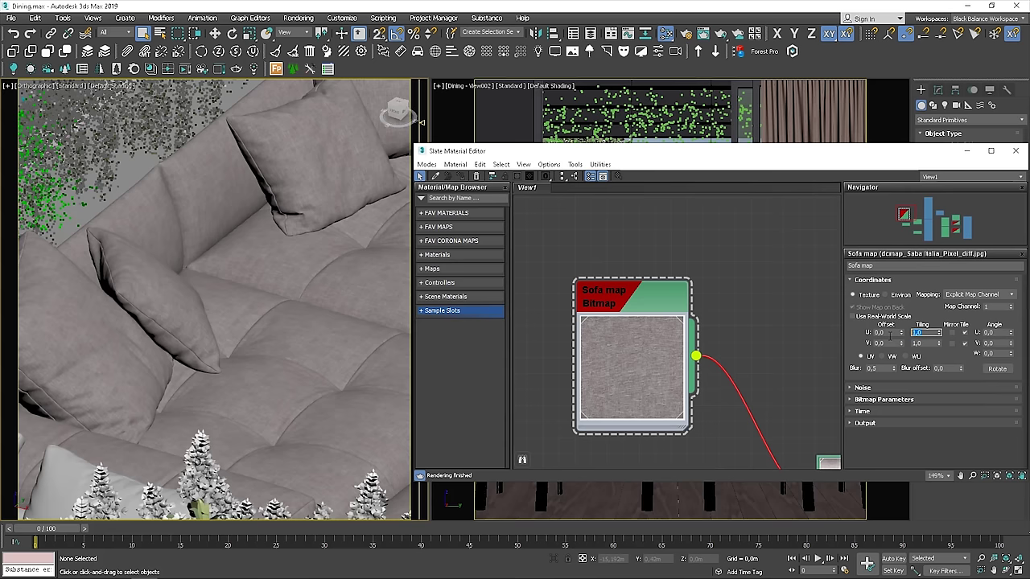
type("1,2")
key("Tab")
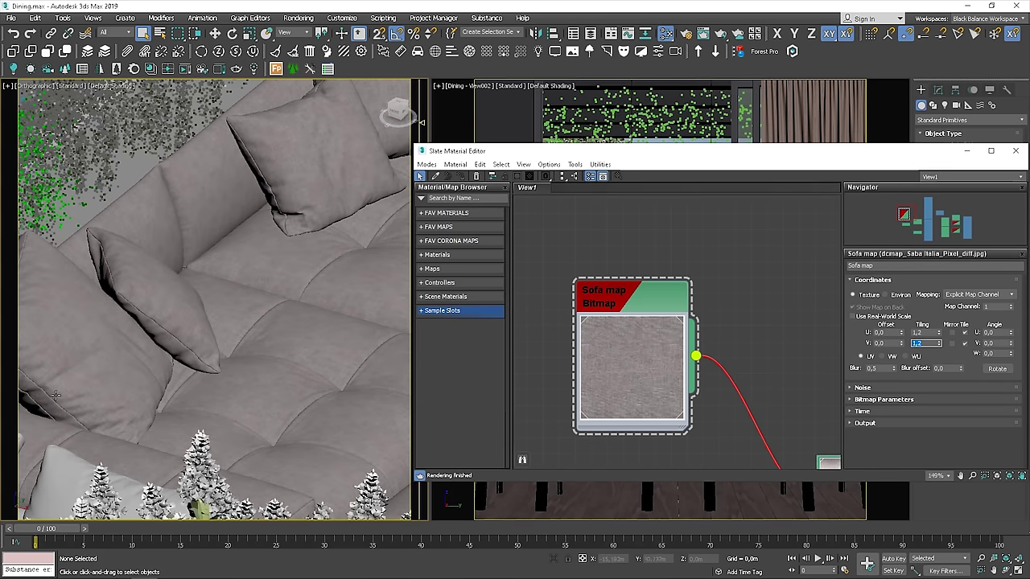
key("alt+Tab")
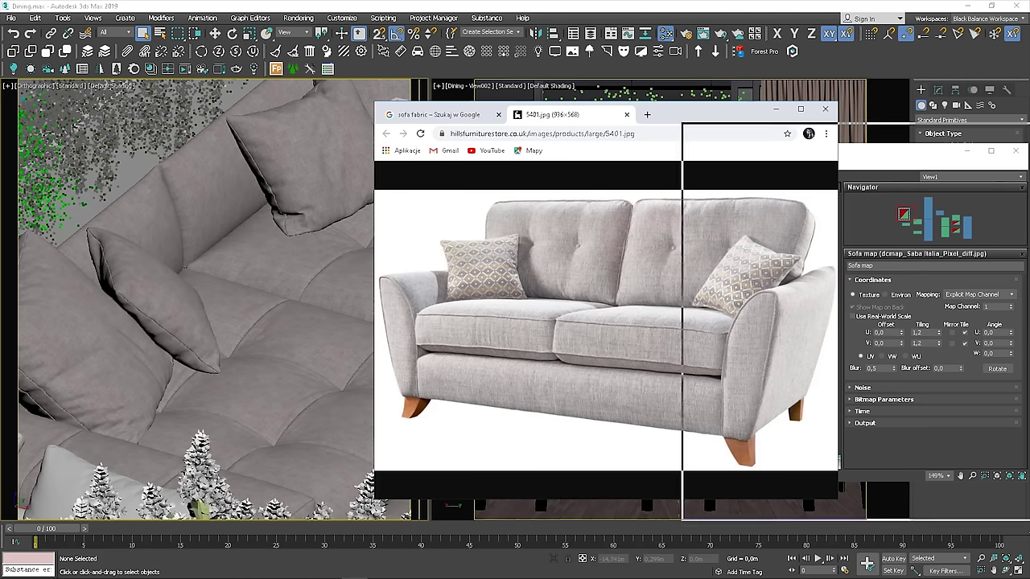
Set the sofa map's U and V tiling to 0,1 and recheck against the photo
key("alt+Tab")
double_click(929, 333)
key("BackSpace")
type("0,1")
key("Tab")
type("0,1")
key("Return")
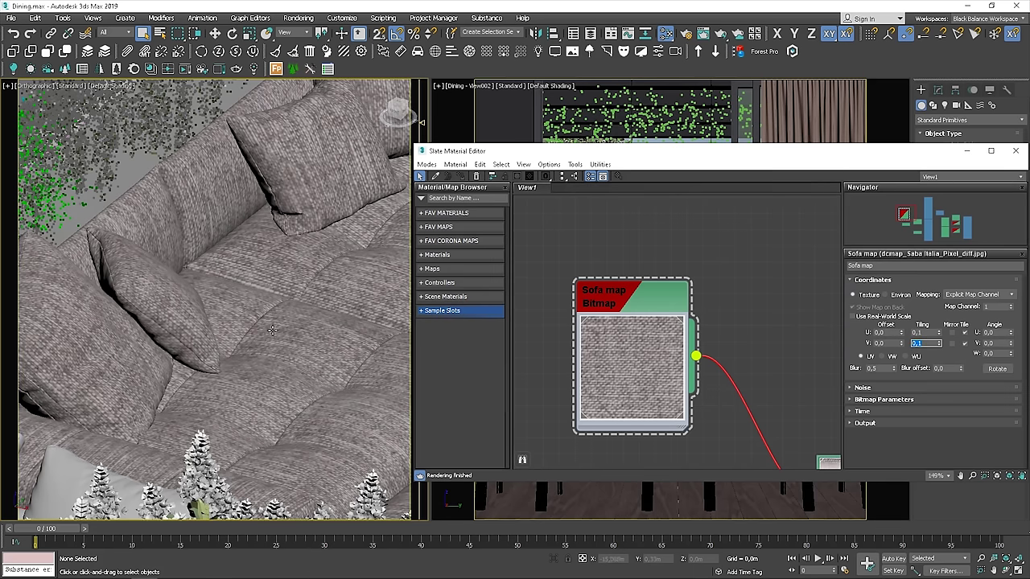
key("alt+Tab")
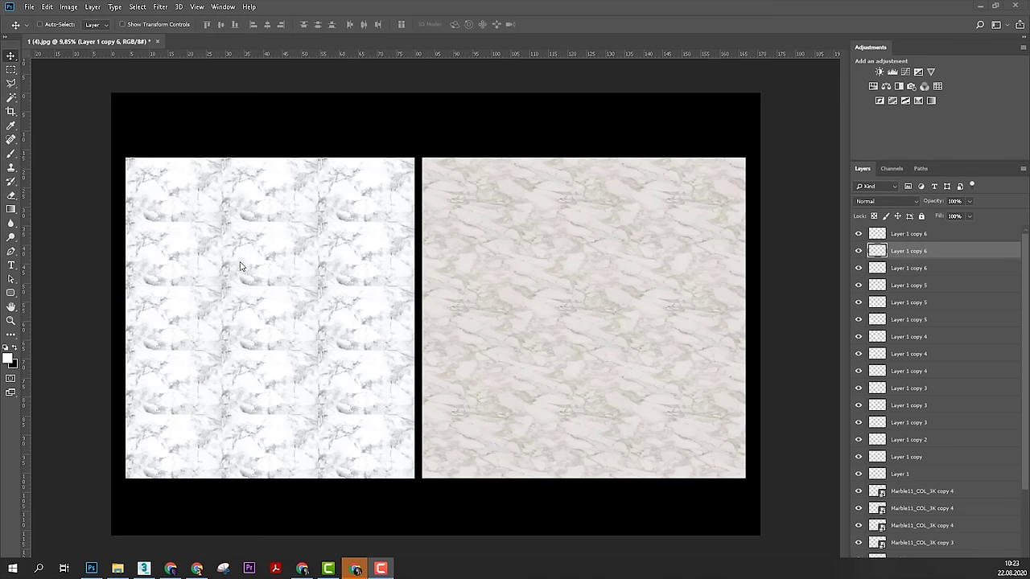
scroll(222, 241, "up", 3, "alt")
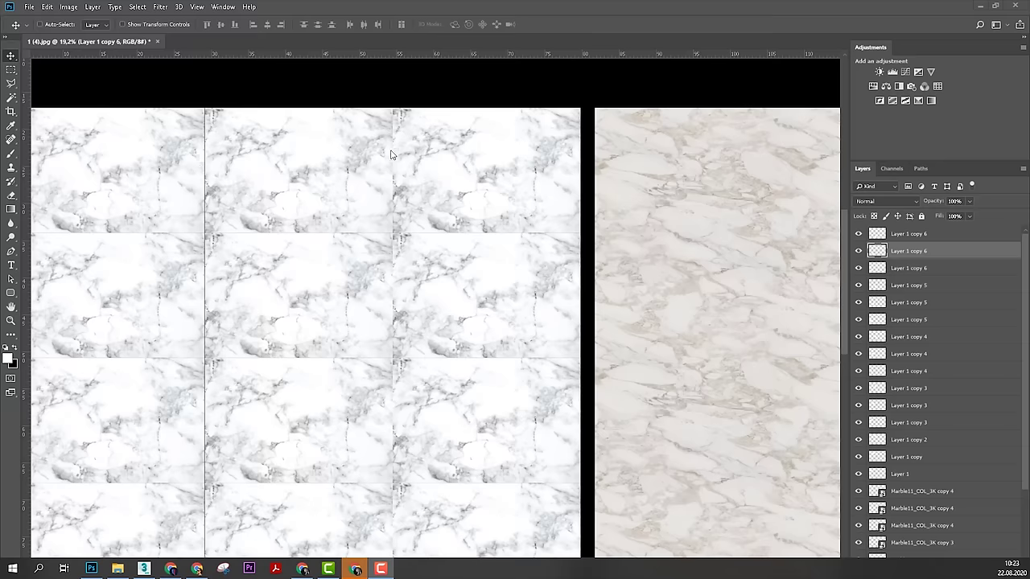
scroll(407, 386, "down", 2, "alt")
left_click(857, 268)
left_click(857, 268)
left_click(859, 285)
left_click(858, 286)
left_click(858, 354)
left_click(857, 354)
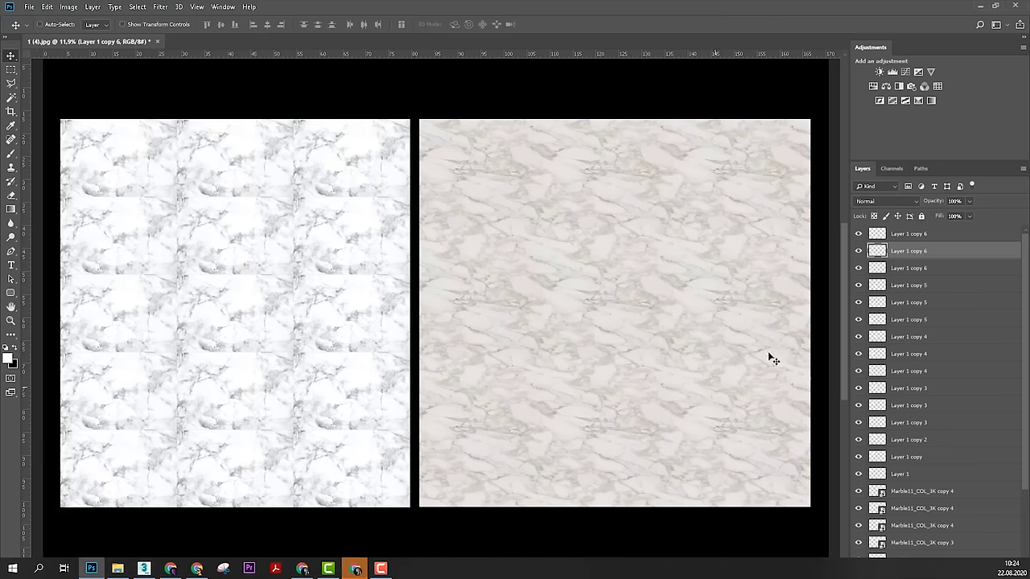
scroll(909, 326, "down", 3)
left_click(858, 403)
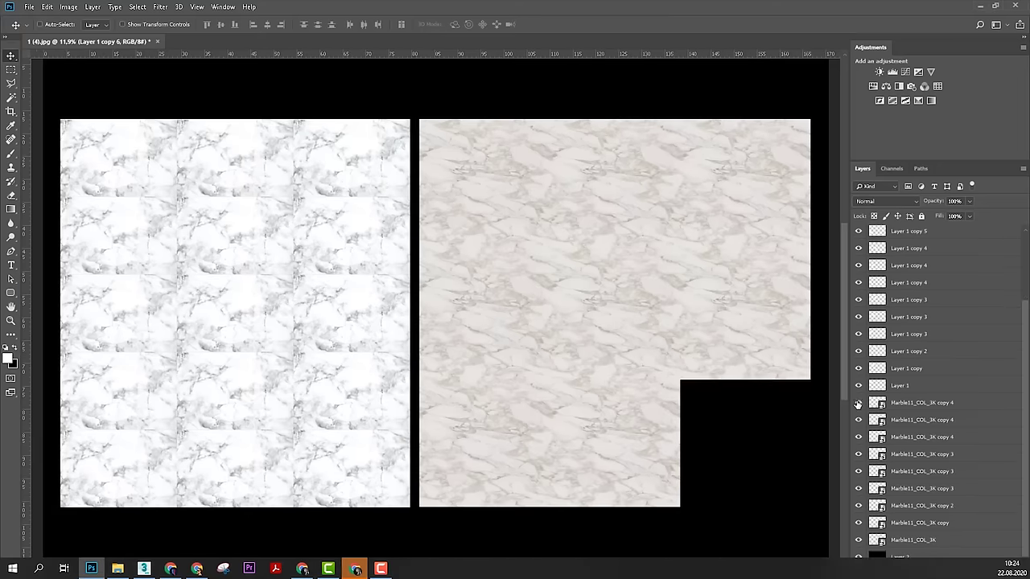
left_click(858, 403)
left_click(857, 420)
left_click(857, 420)
left_click(858, 453)
left_click(858, 453)
scroll(717, 311, "up", 4, "alt")
scroll(661, 262, "up", 7, "alt")
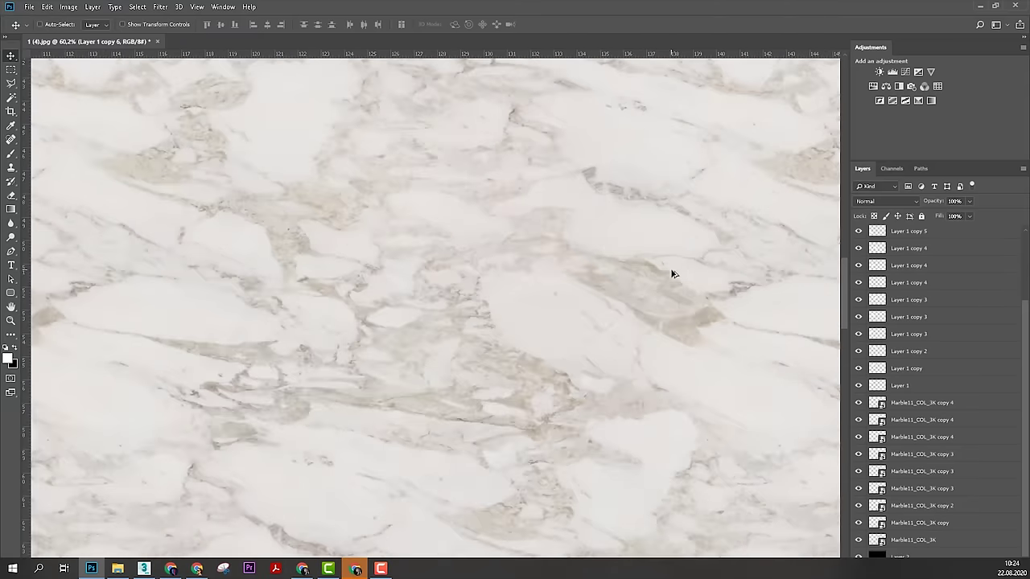
left_click(858, 472)
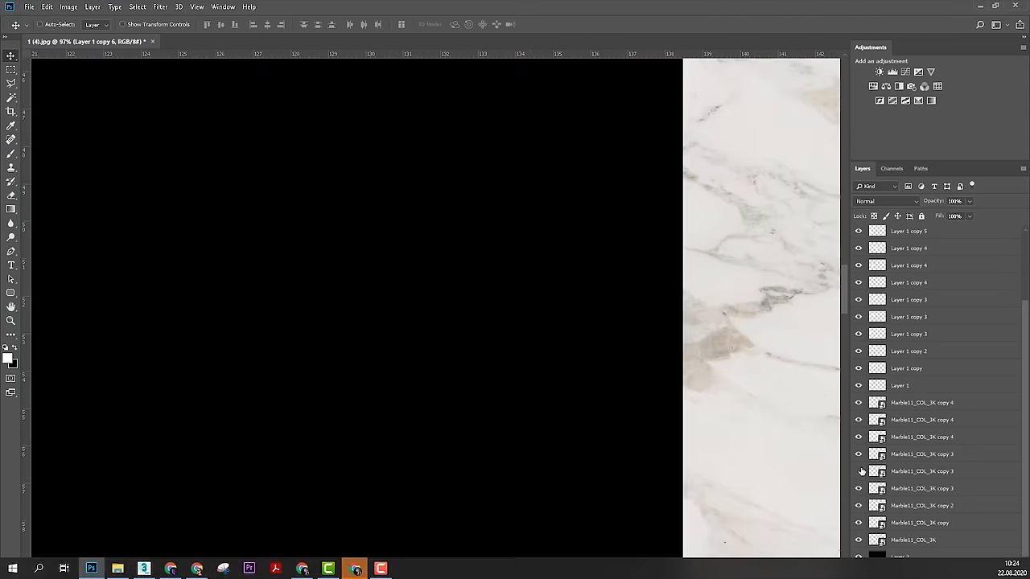
left_click(858, 471)
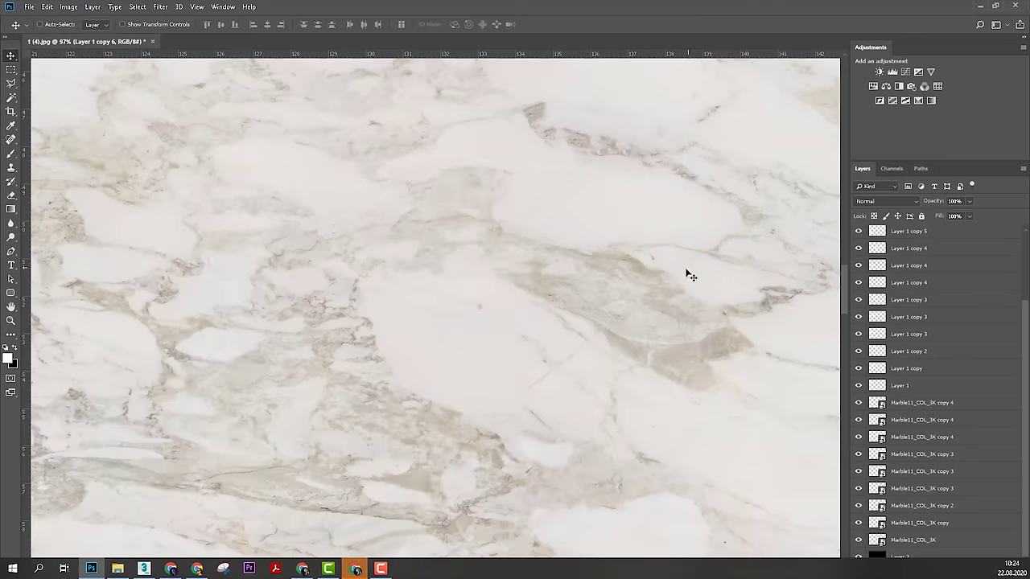
left_click(858, 471)
left_click(857, 471)
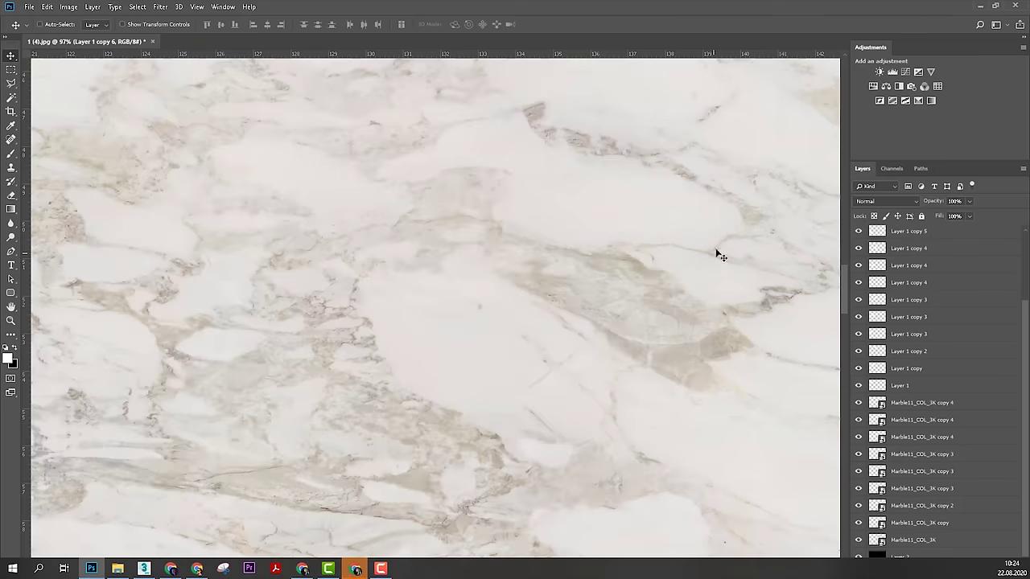
left_click(857, 471)
left_click(858, 472)
scroll(648, 315, "down", 1, "alt")
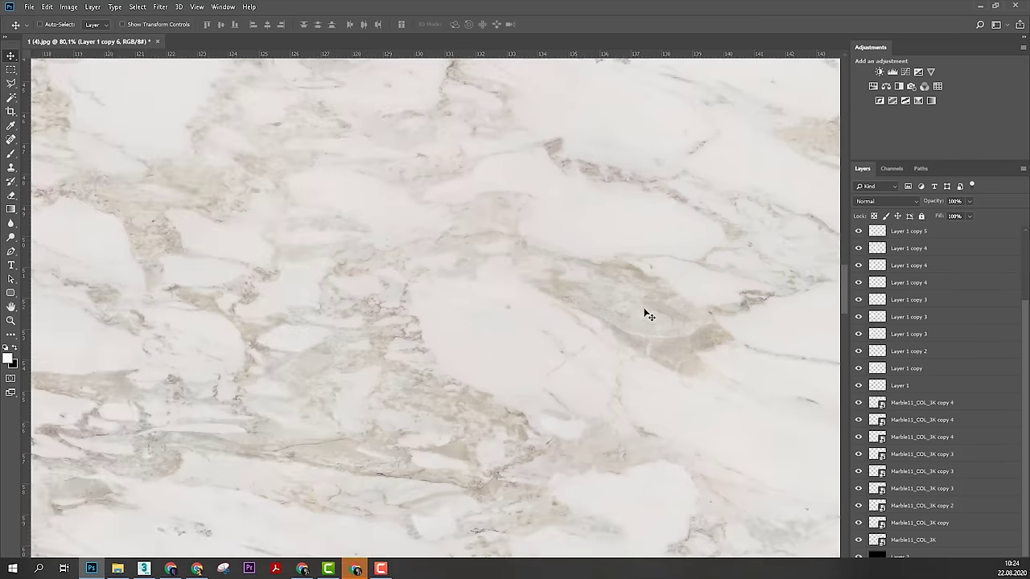
scroll(648, 316, "down", 2, "alt")
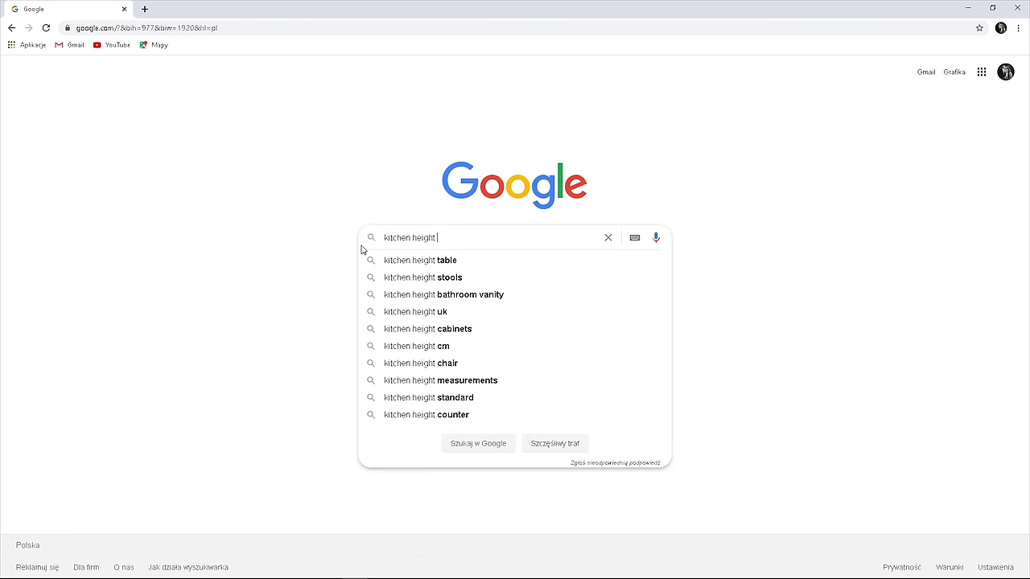
Search Google Images for kitchen height cabinets and preview several cabinet dimension diagrams
type("chen height ca")
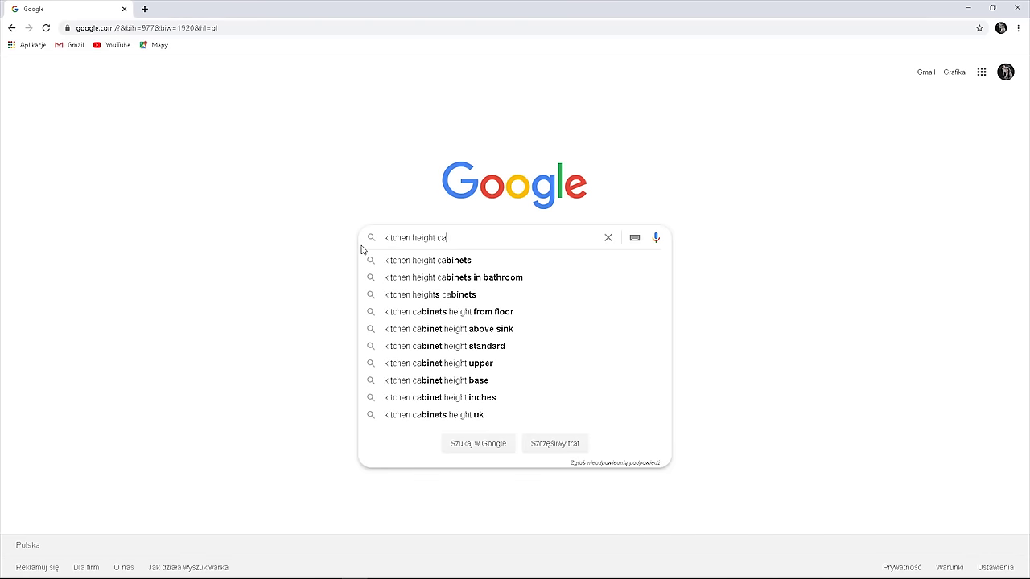
left_click(440, 264)
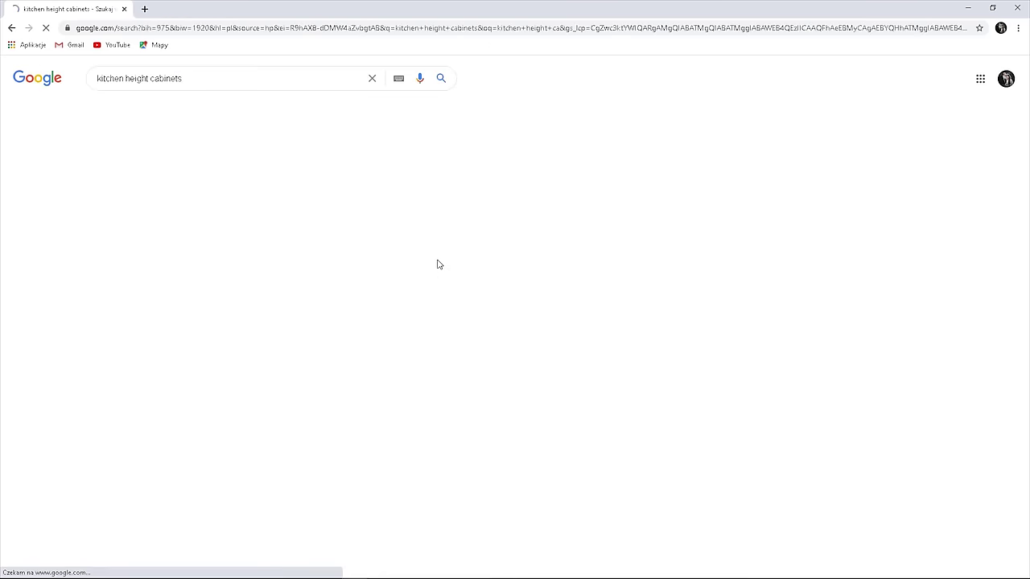
left_click(142, 314)
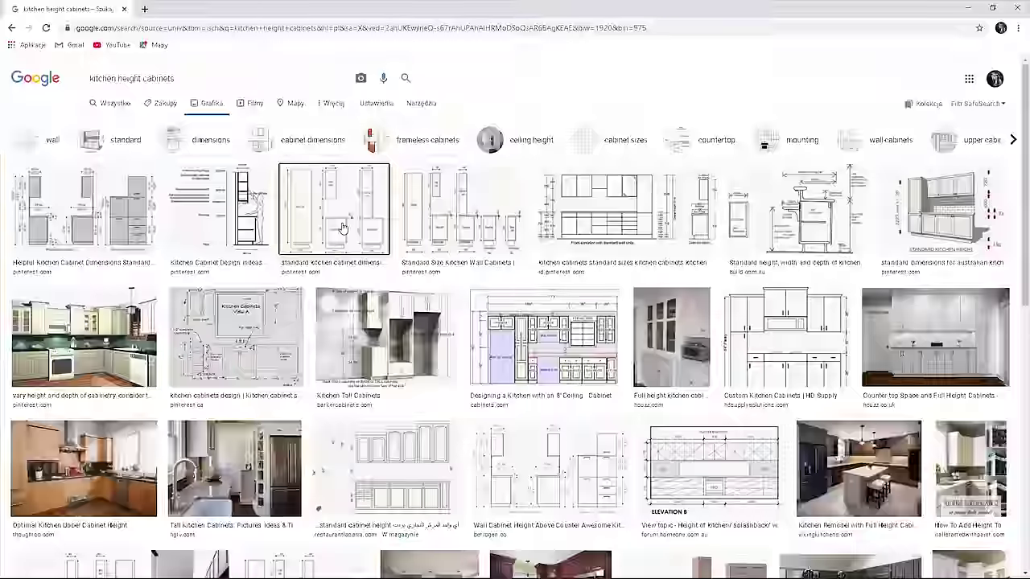
left_click(321, 211)
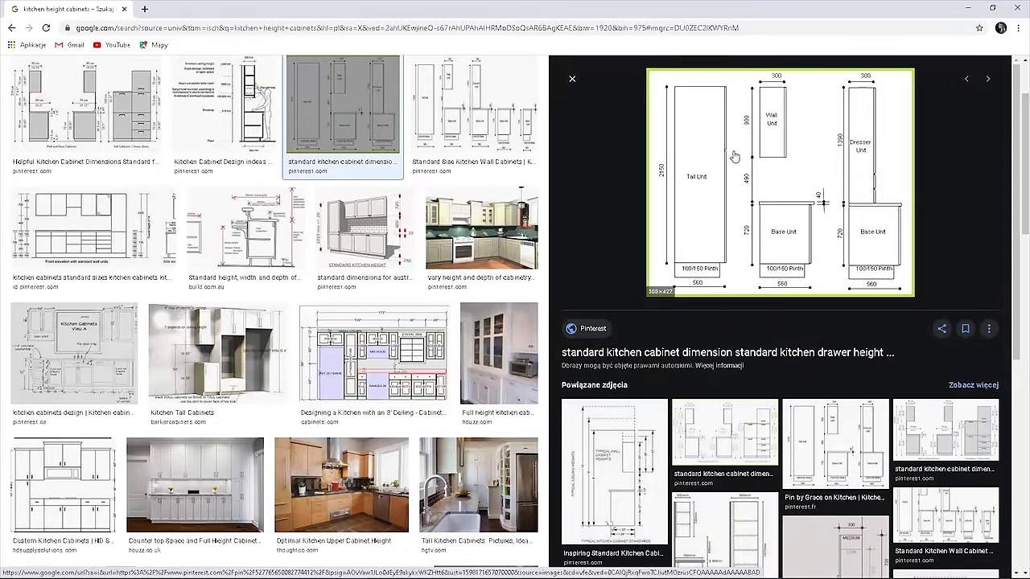
left_click(101, 128)
left_click(241, 229)
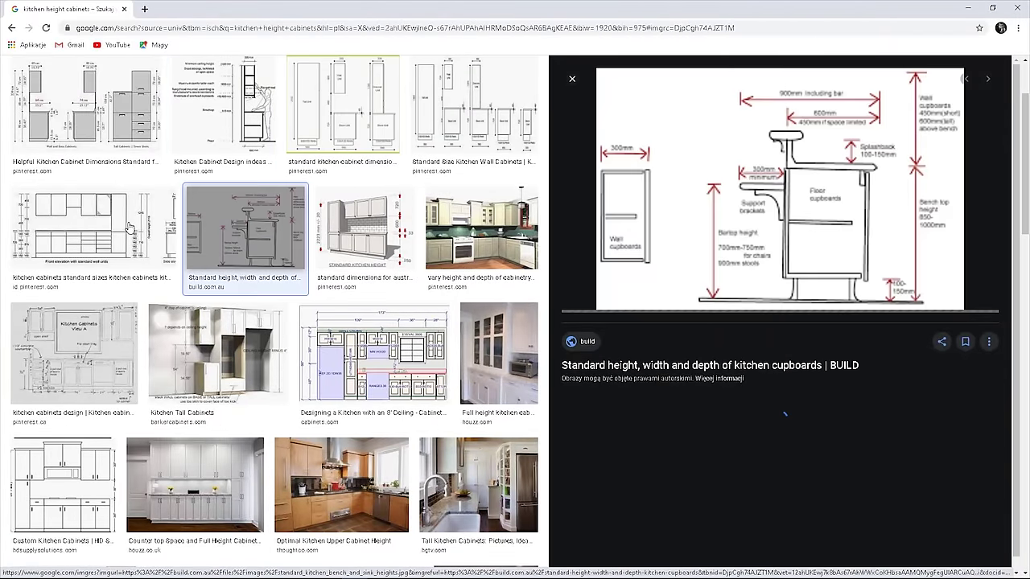
left_click(92, 229)
left_click(500, 230)
scroll(501, 229, "up", 2)
Search images for 'chair dimensions' and preview the Carven and other lounge chair drawings
triple_click(210, 78)
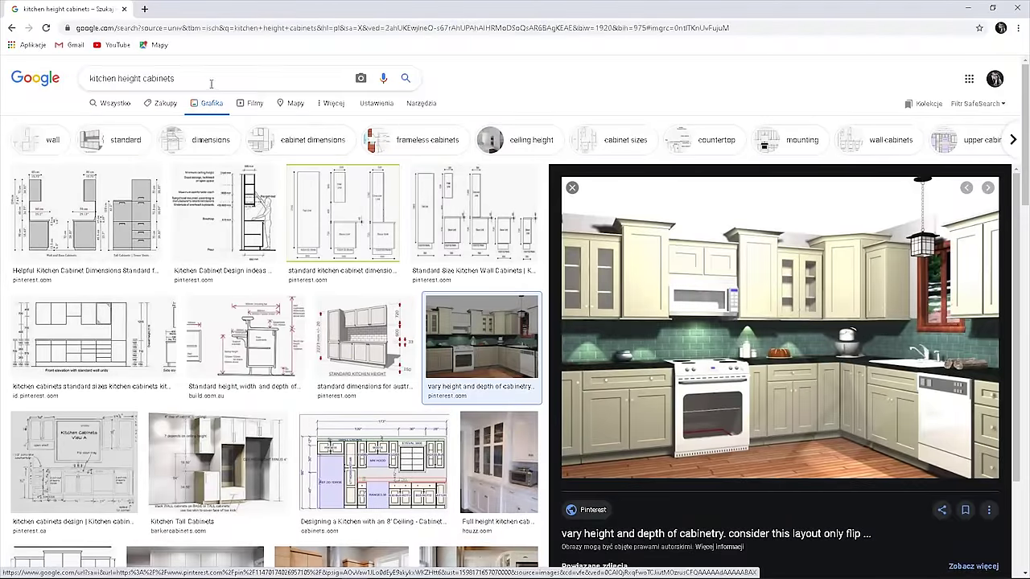
type("chair dimen")
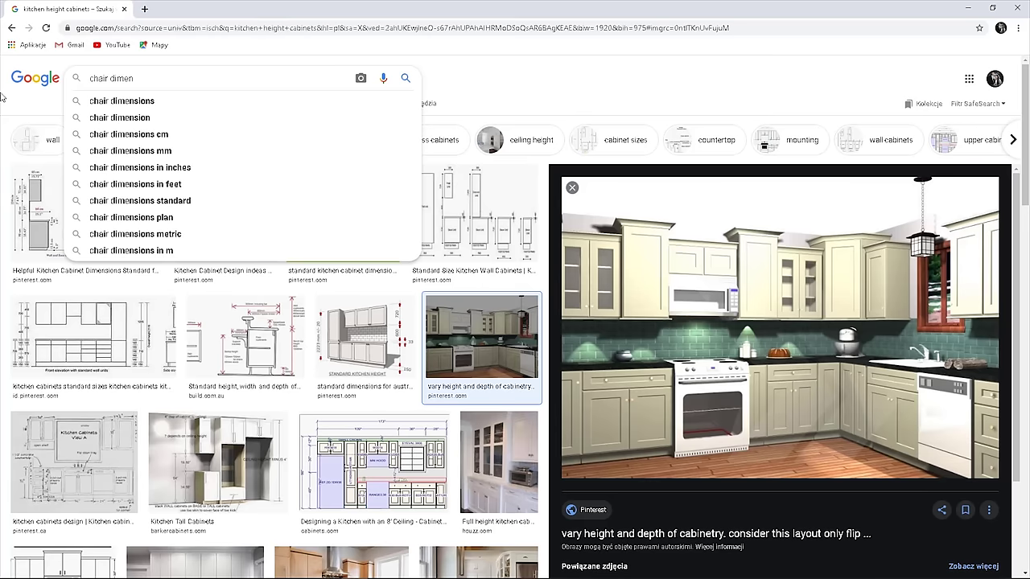
key("Down")
key("Return")
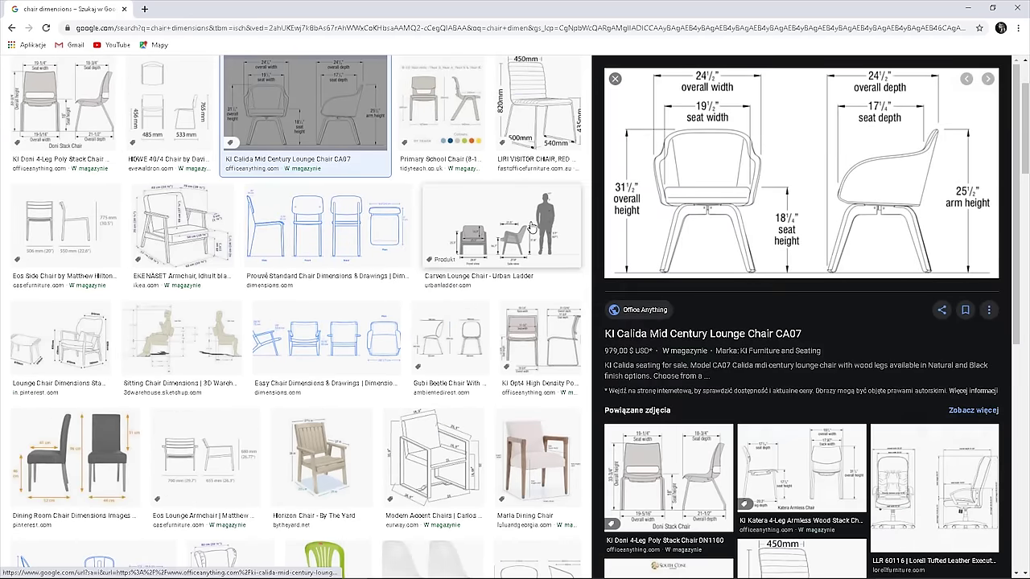
left_click(475, 233)
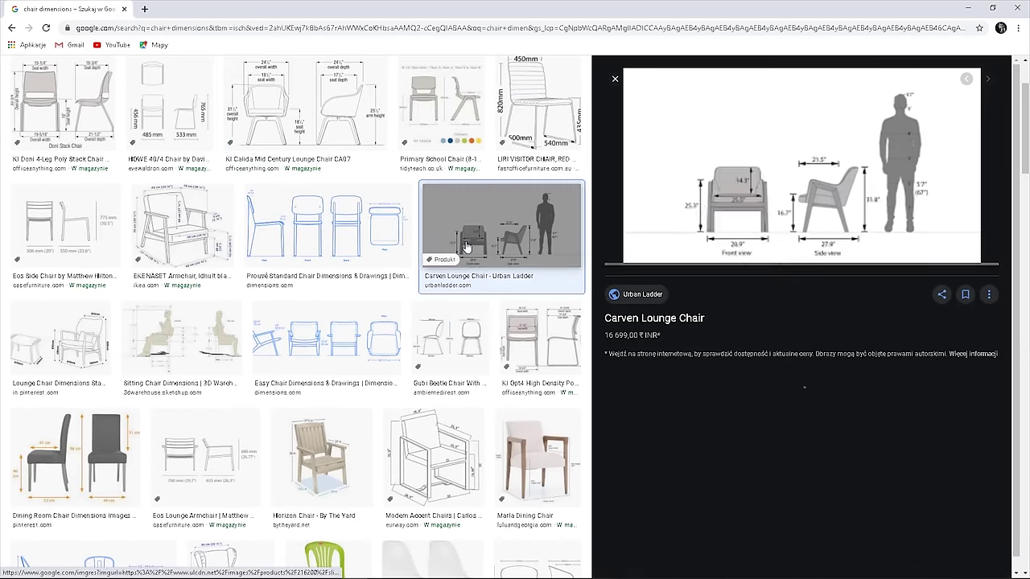
left_click(181, 338)
left_click(94, 346)
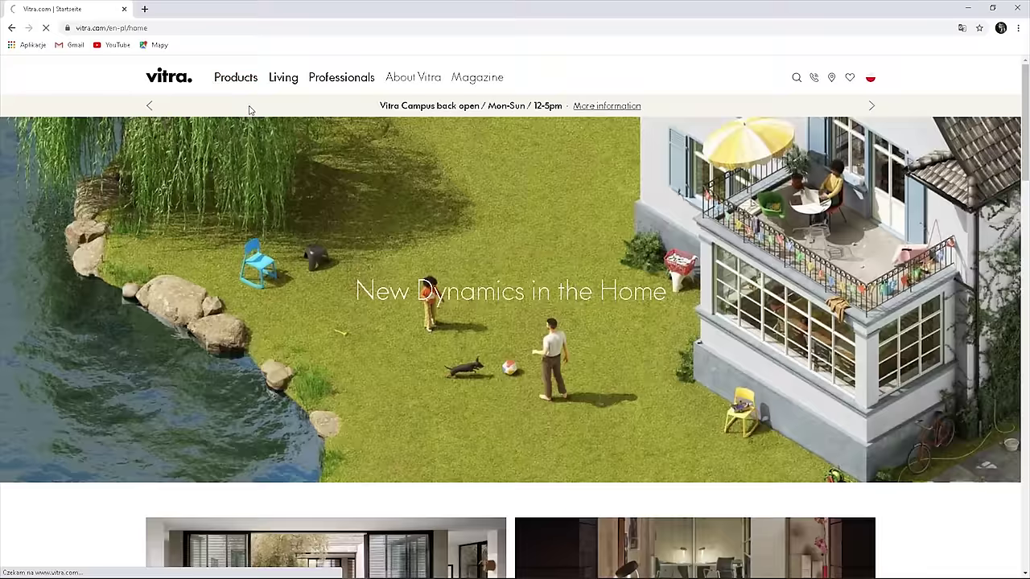
left_click(235, 76)
From Vitra's Chairs category, open the Eames Fiberglass Armchair DAW page and show its Dimensions
mouse_move(295, 102)
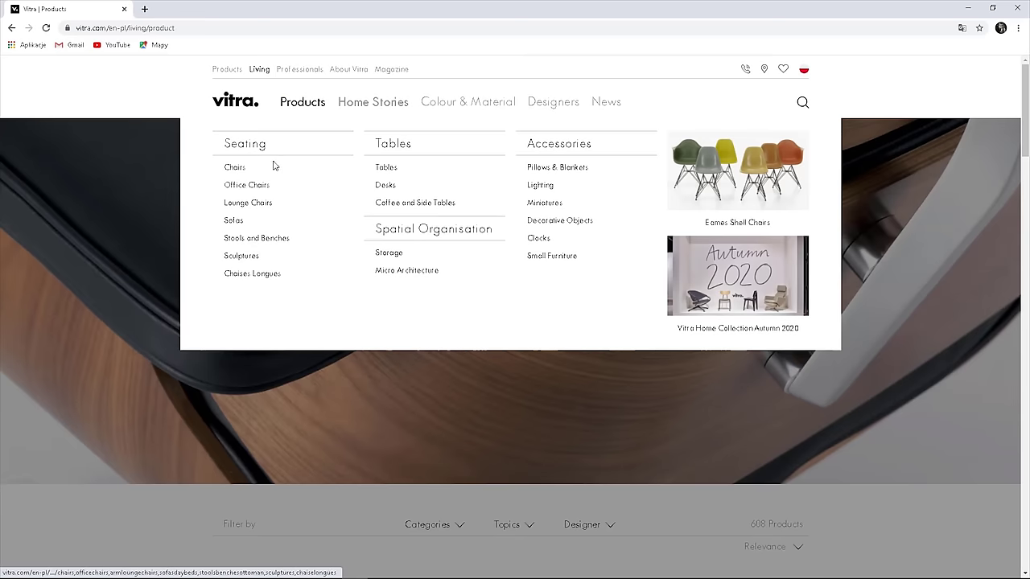
left_click(234, 167)
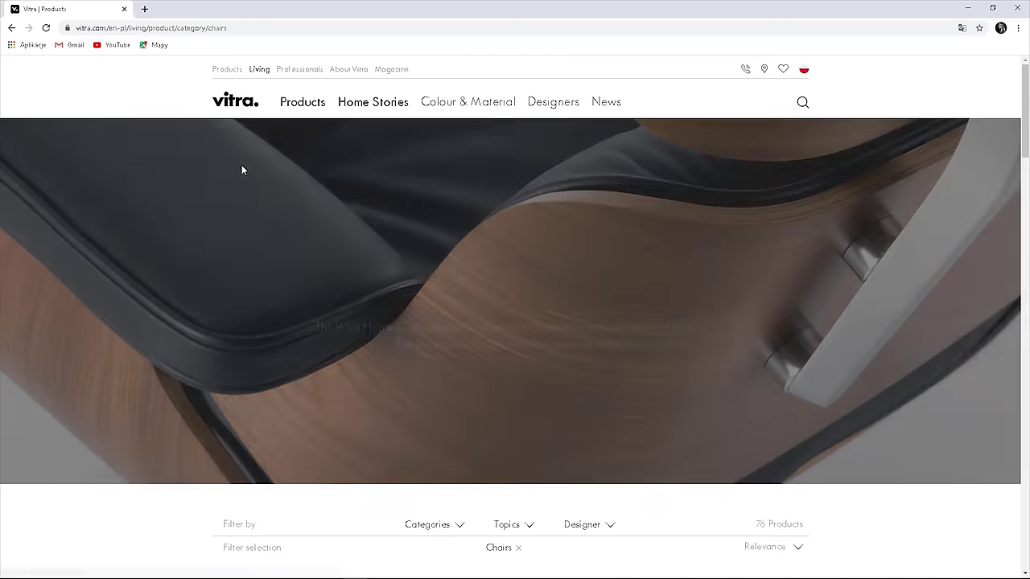
scroll(321, 185, "down", 6)
left_click(302, 202)
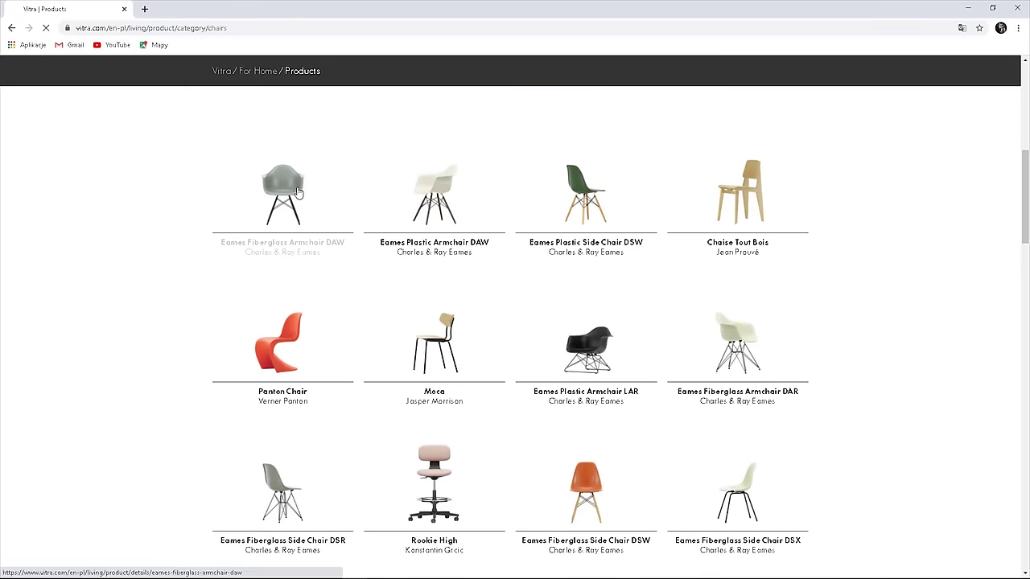
scroll(492, 220, "down", 10)
scroll(507, 227, "down", 6)
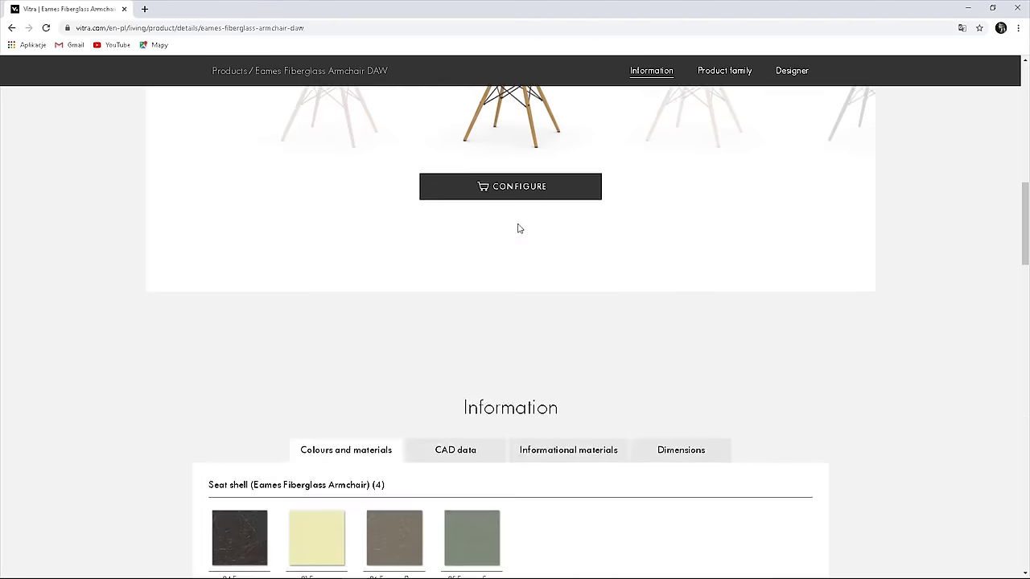
left_click(669, 239)
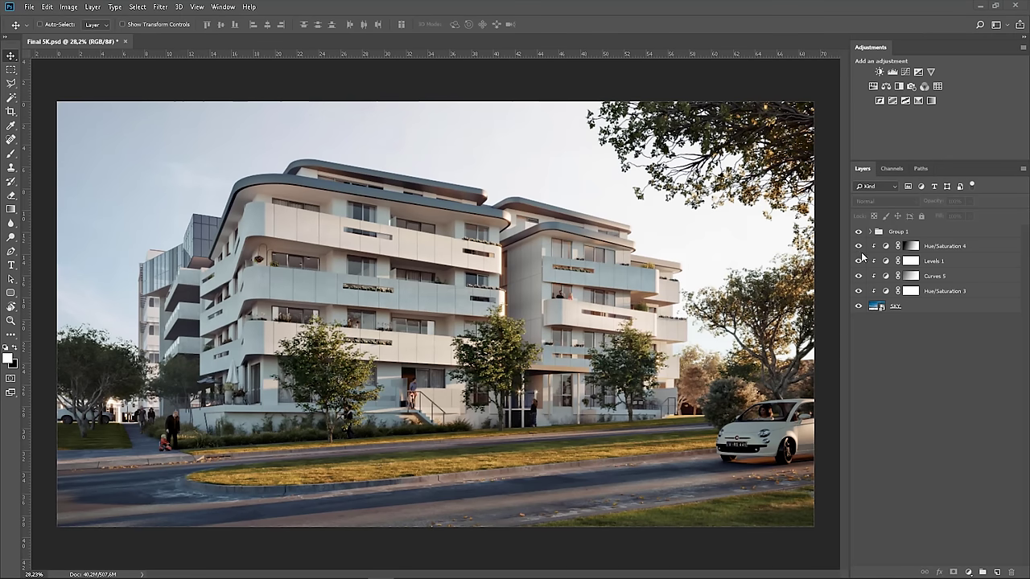
left_click_drag(857, 261, 858, 295)
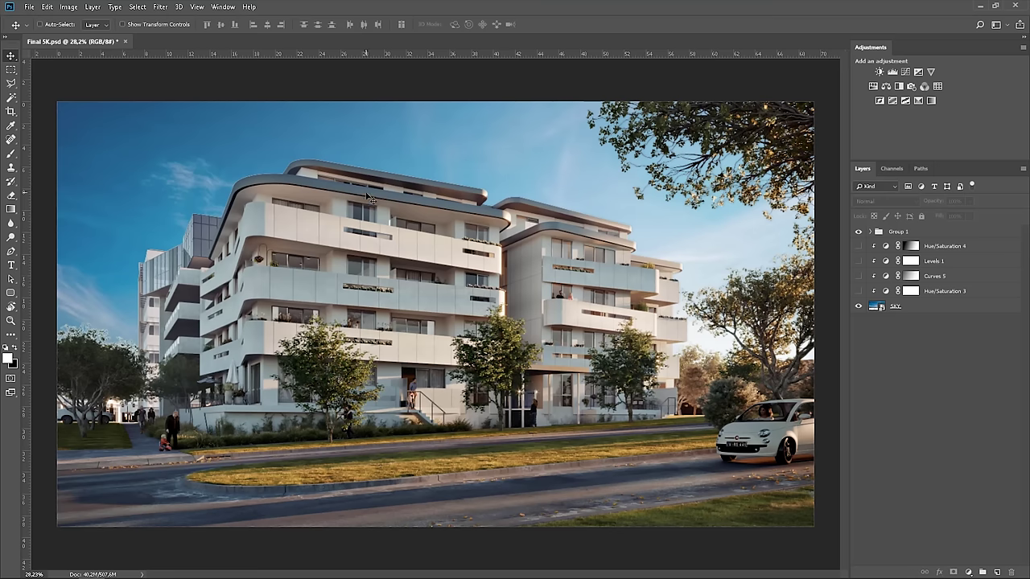
scroll(368, 197, "up", 6, "alt")
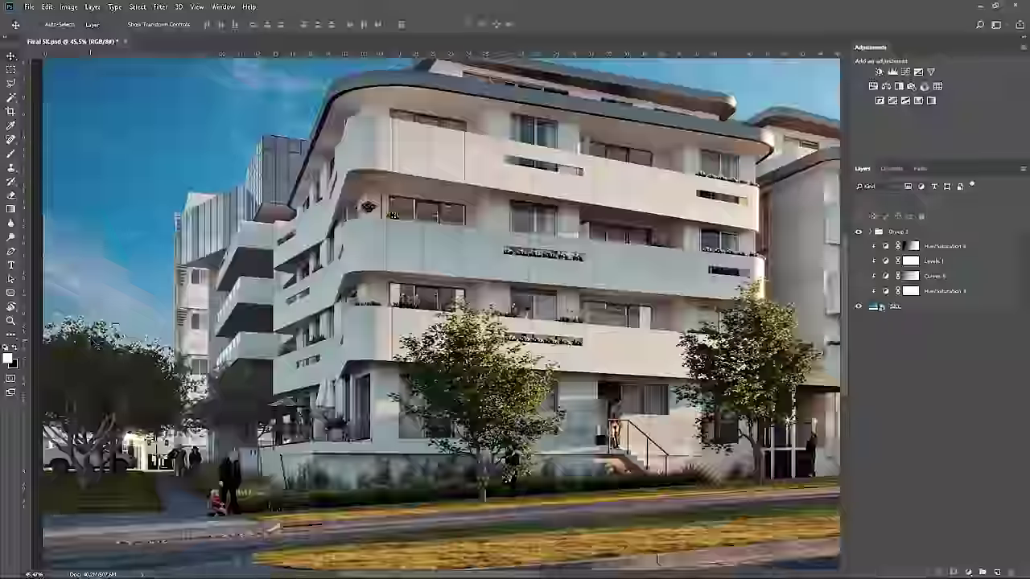
scroll(141, 317, "up", 1, "alt")
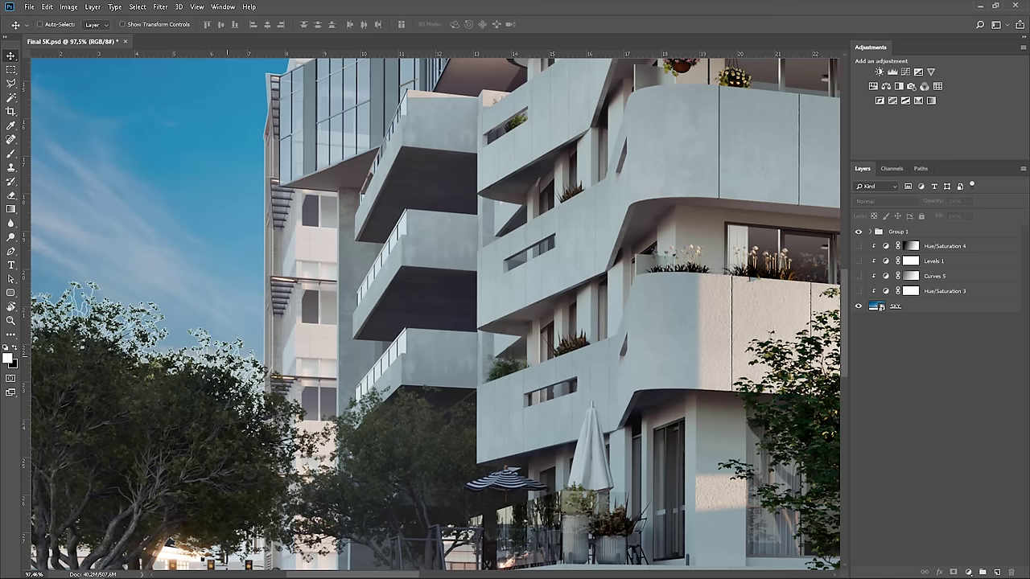
scroll(235, 362, "up", 5)
scroll(325, 221, "up", 1)
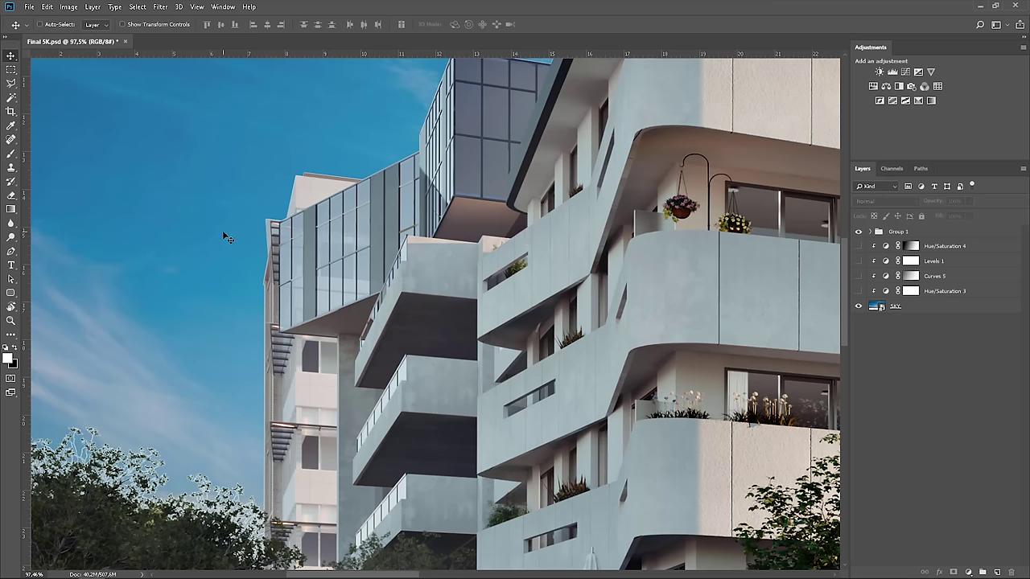
left_click(858, 291)
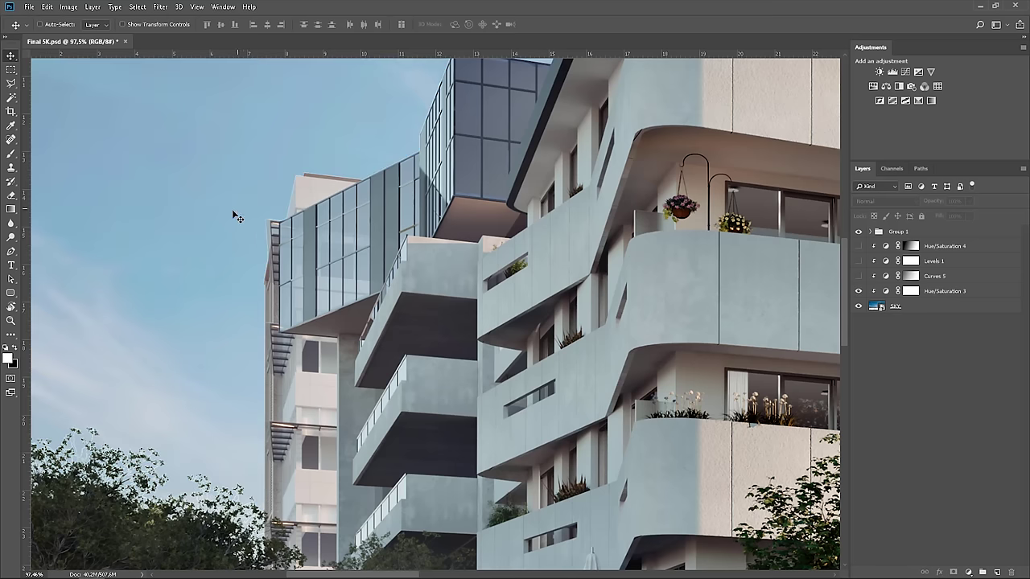
left_click_drag(859, 277, 859, 248)
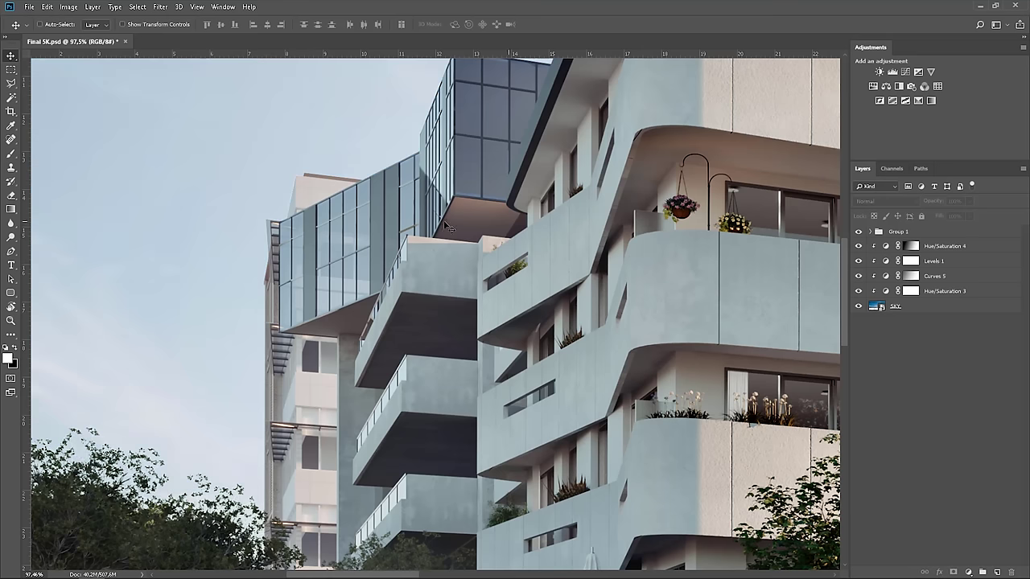
scroll(161, 214, "down", 3, "alt")
scroll(165, 213, "down", 5, "alt")
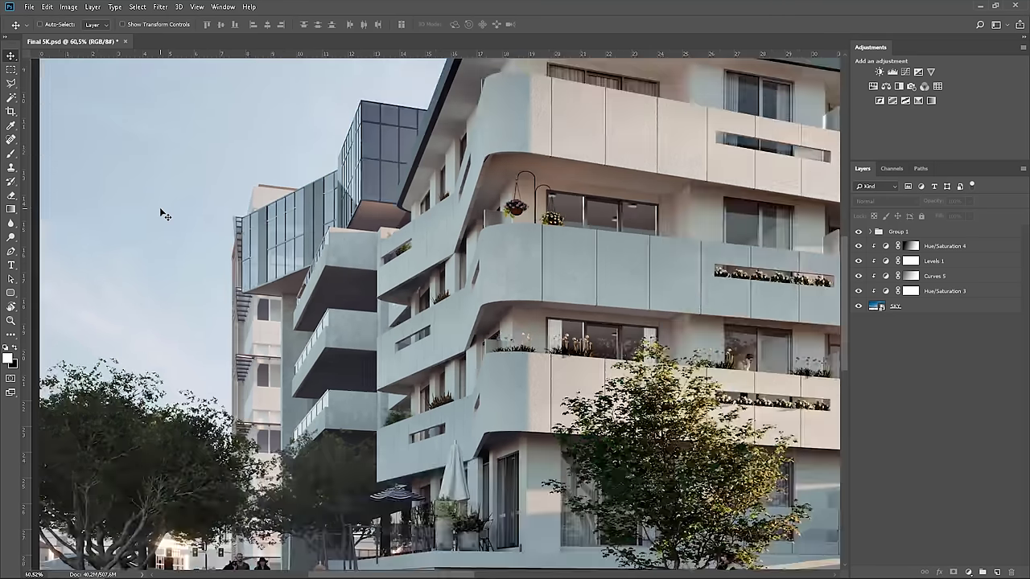
left_click_drag(859, 247, 859, 292)
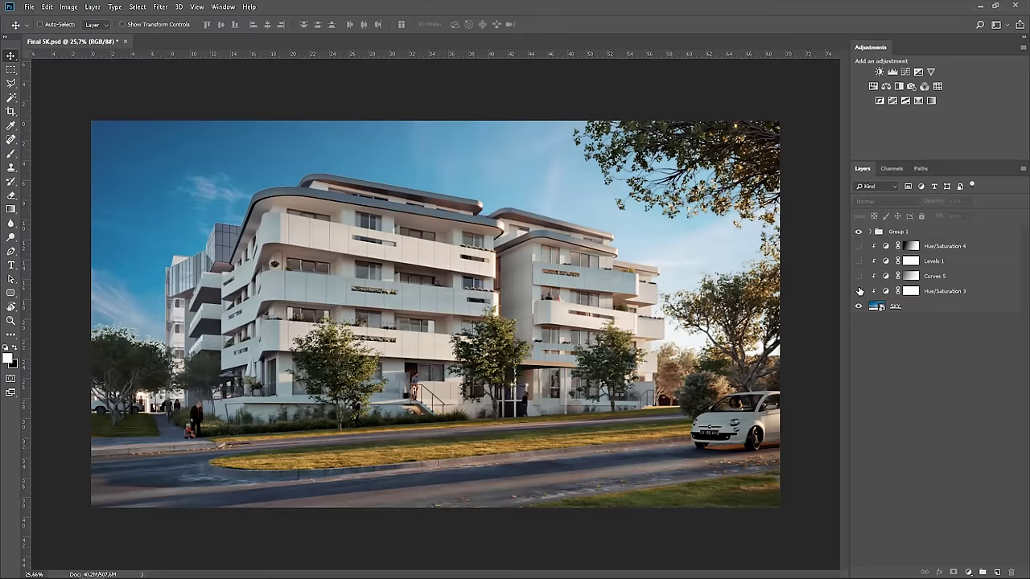
left_click(858, 275)
left_click(859, 262)
left_click(858, 246)
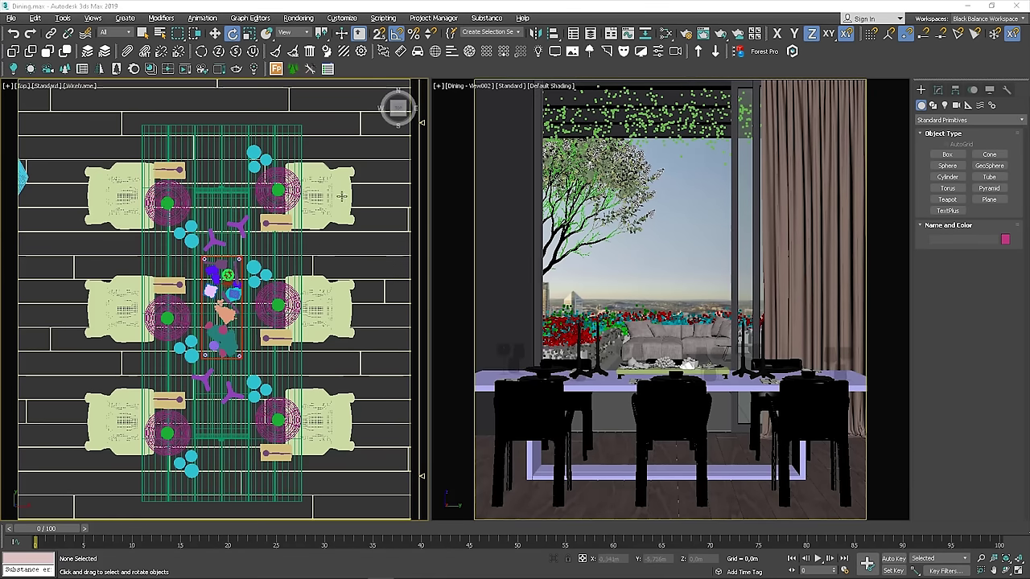
Slide the upper table chair right and shift the bottom-right chair left toward the table
left_click(334, 196)
key("w")
left_click_drag(350, 197, 377, 221)
key("e")
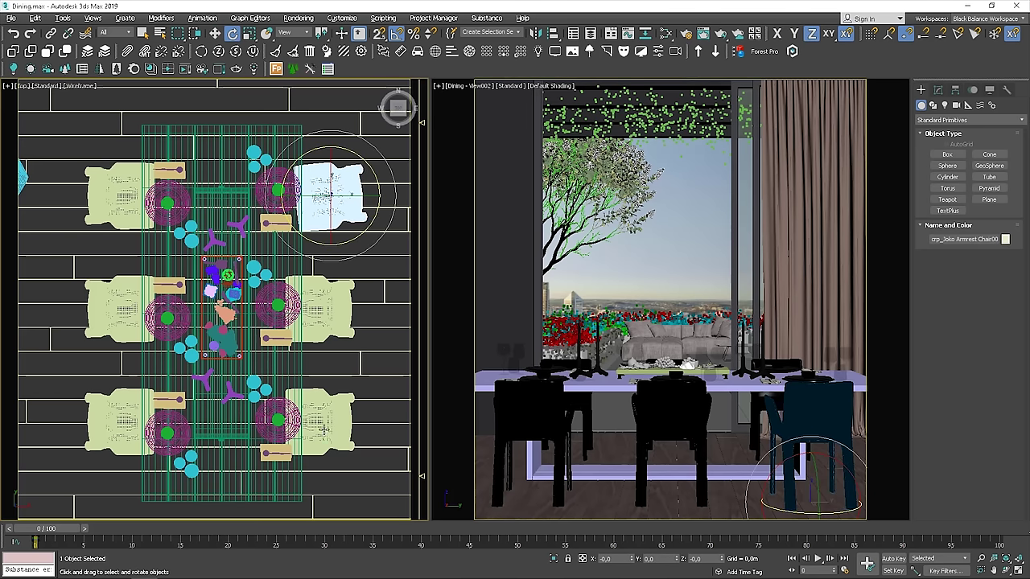
left_click(324, 433)
key("w")
left_click_drag(352, 424, 345, 424)
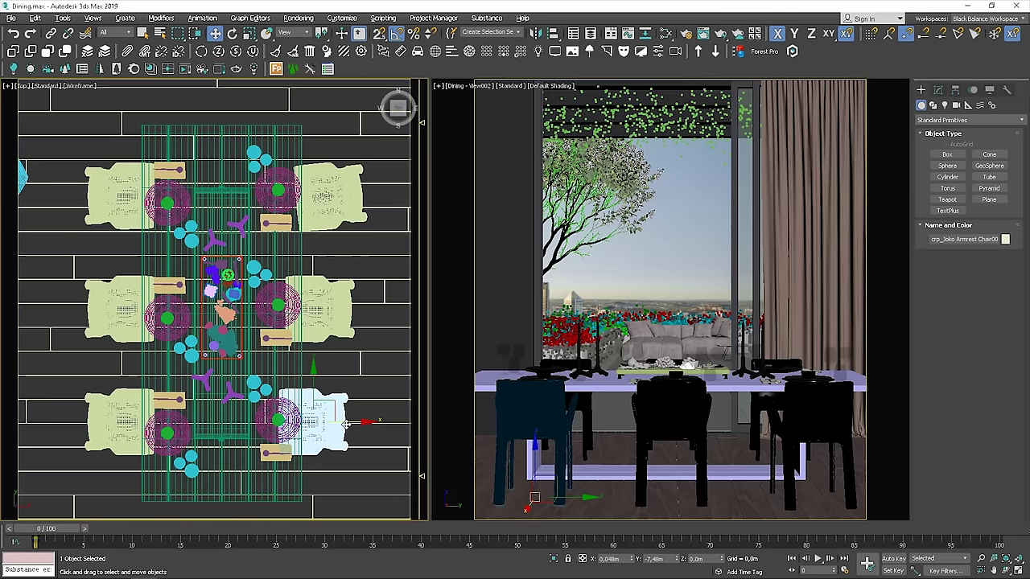
Nudge the top-left chair left and slightly rotate the bottom-left chair, then select bowl033
left_click(132, 203)
left_click_drag(137, 189, 134, 190)
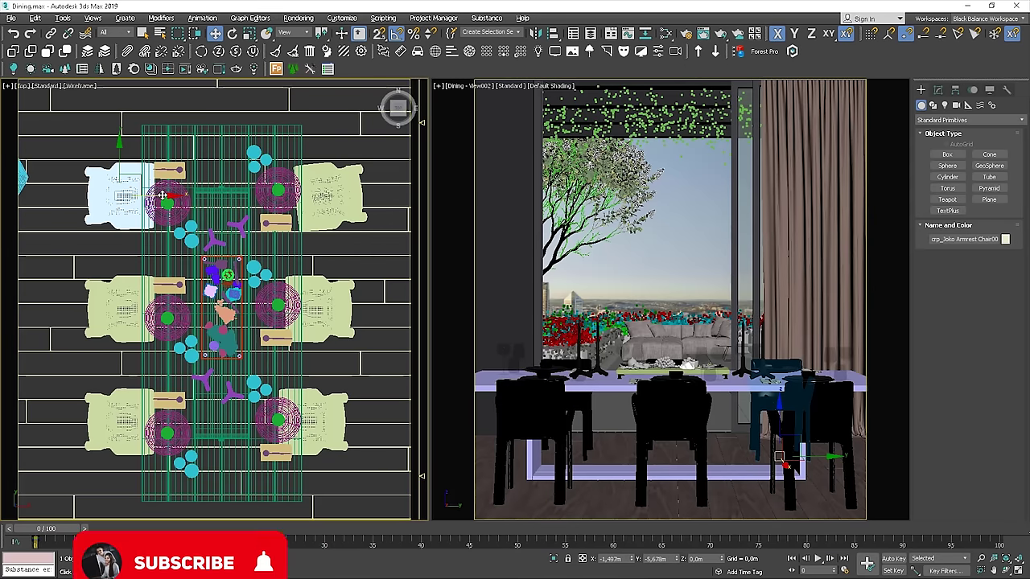
left_click(118, 403)
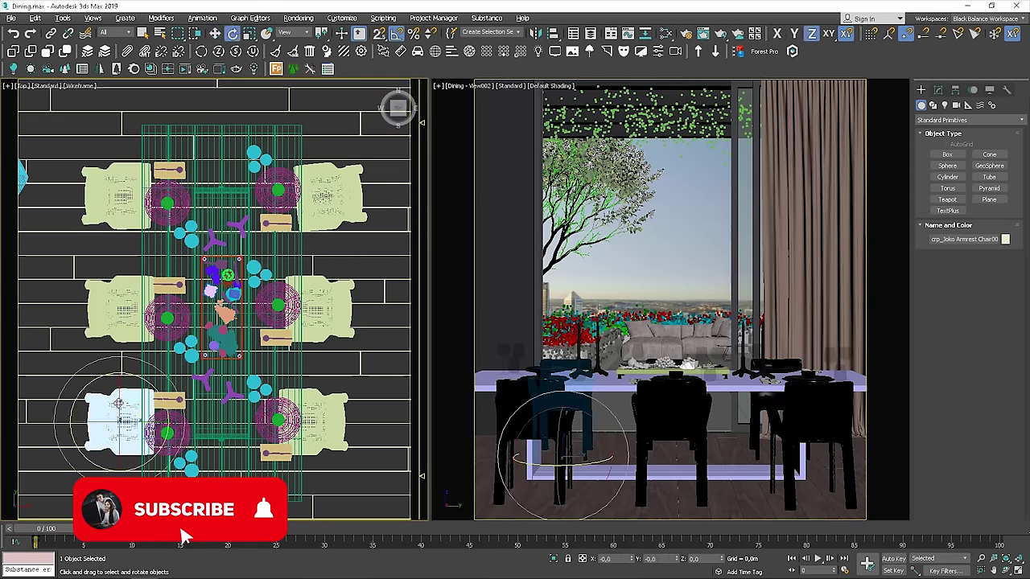
key("e")
left_click_drag(158, 452, 160, 451)
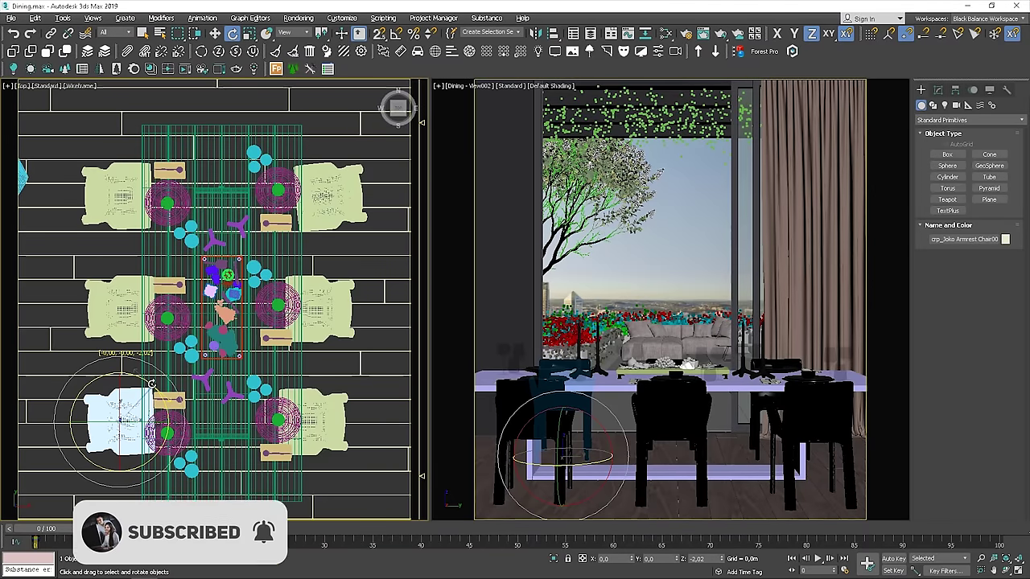
left_click(339, 364)
left_click(278, 303)
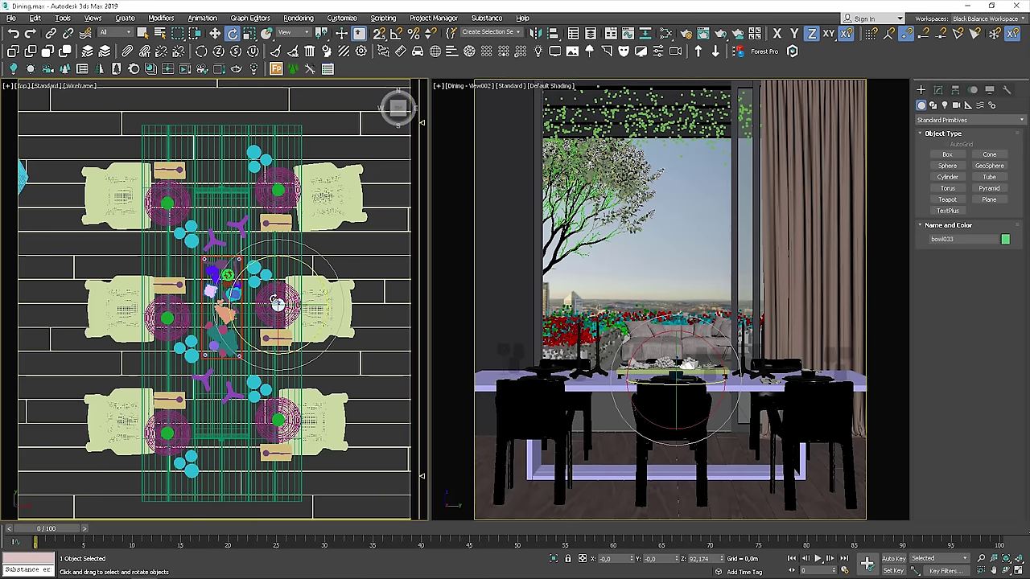